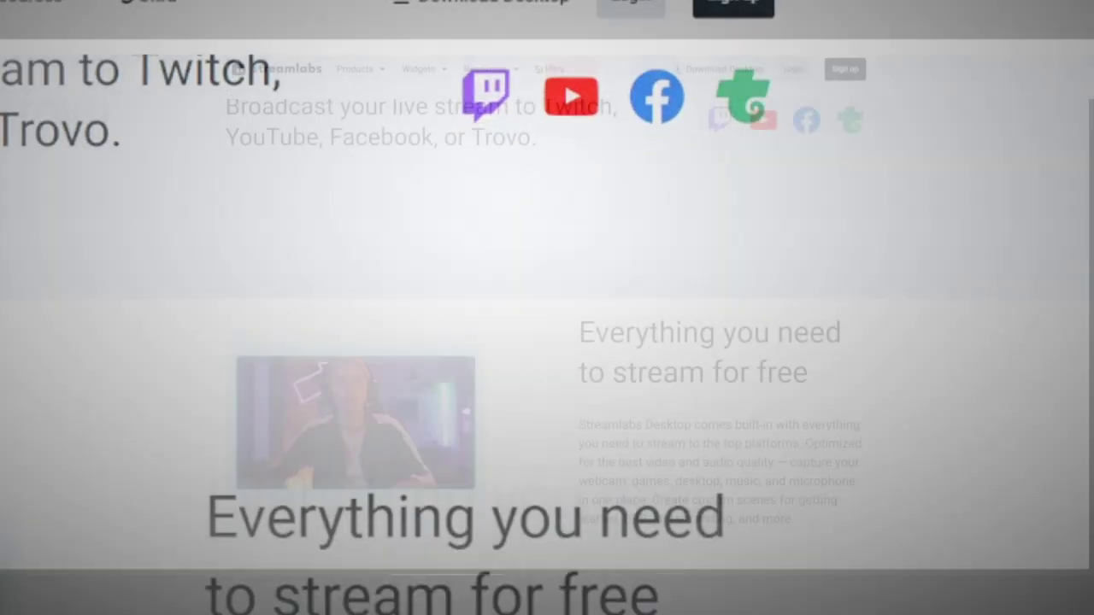
Review the Streamlabs website's feature overview and the comparison table of the free and paid plans.
{"action": "scroll", "coordinate": [547, 342], "scroll_direction": "down", "scroll_amount": 3}
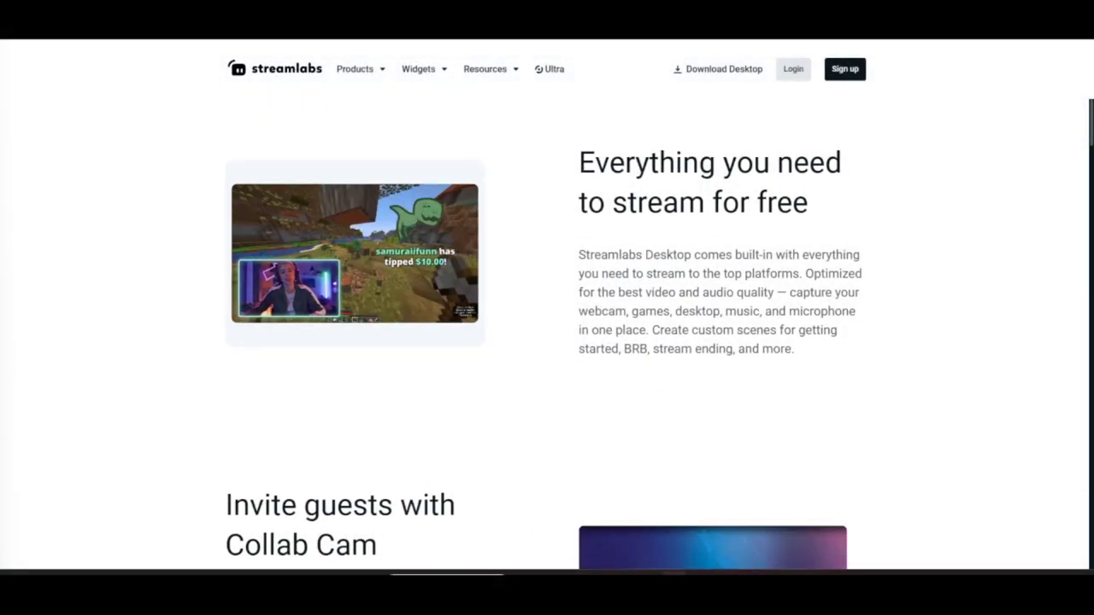
{"action": "scroll", "coordinate": [547, 342], "scroll_direction": "down", "scroll_amount": 6}
{"action": "scroll", "coordinate": [547, 341], "scroll_direction": "down", "scroll_amount": 6}
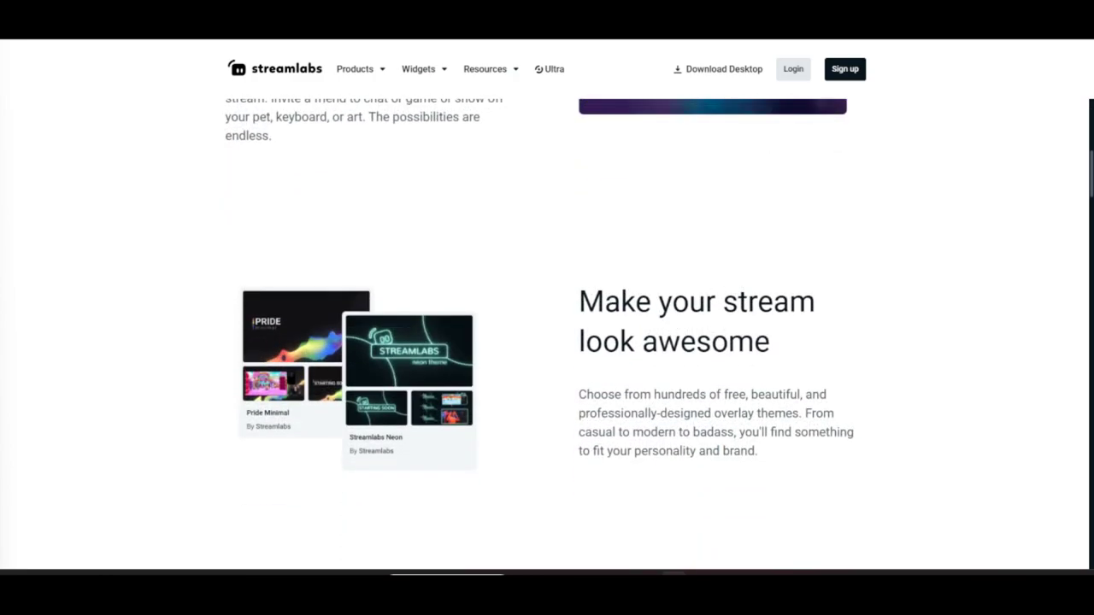
{"action": "scroll", "coordinate": [547, 342], "scroll_direction": "down", "scroll_amount": 2}
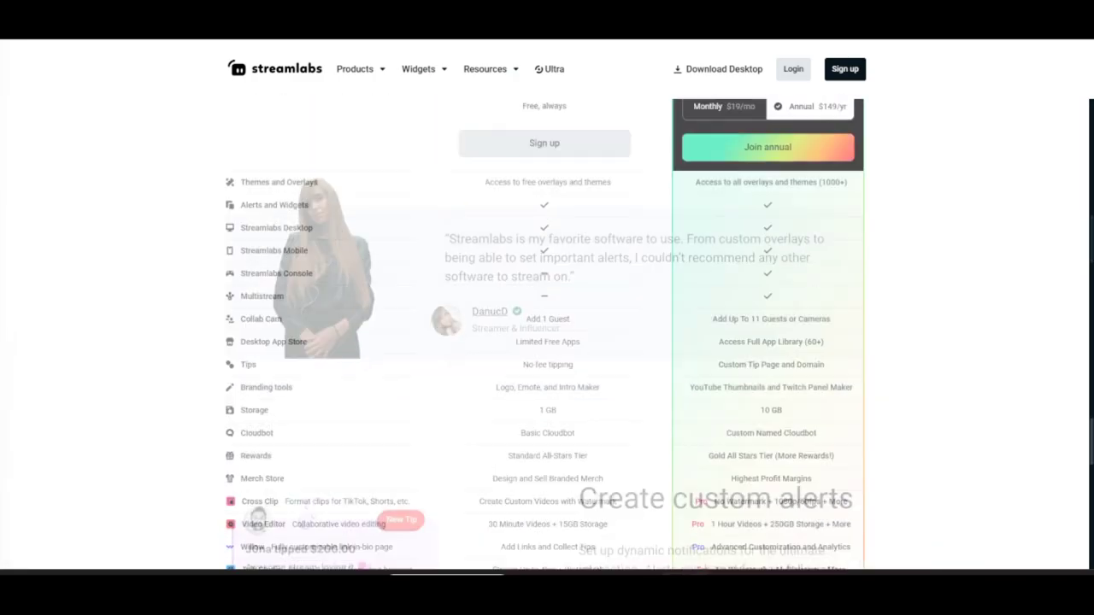
{"action": "scroll", "coordinate": [547, 341], "scroll_direction": "down", "scroll_amount": 1}
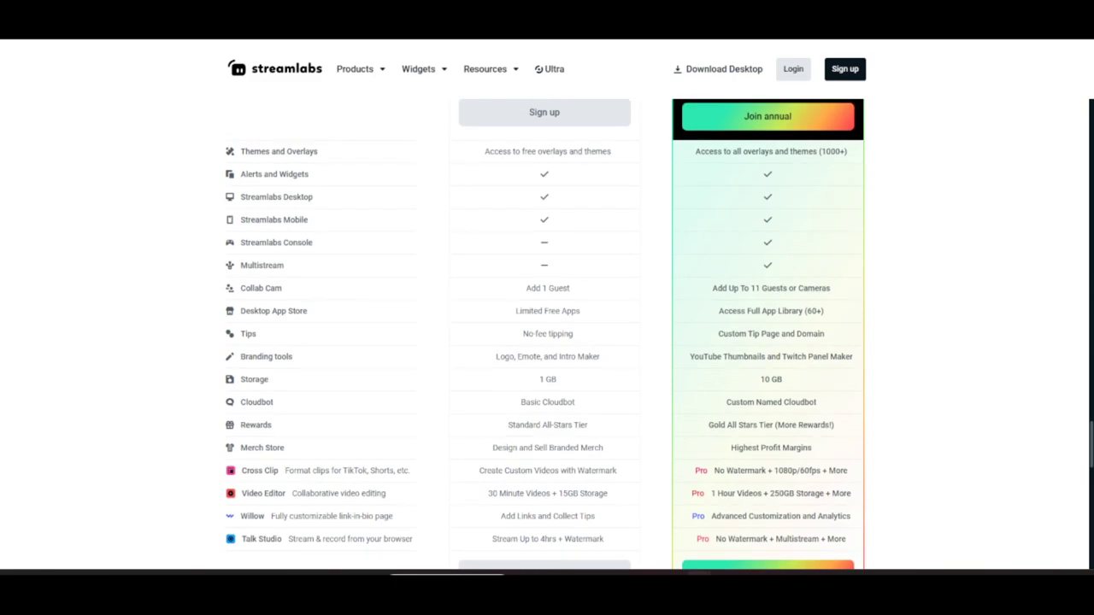
{"action": "scroll", "coordinate": [547, 334], "scroll_direction": "up", "scroll_amount": 1}
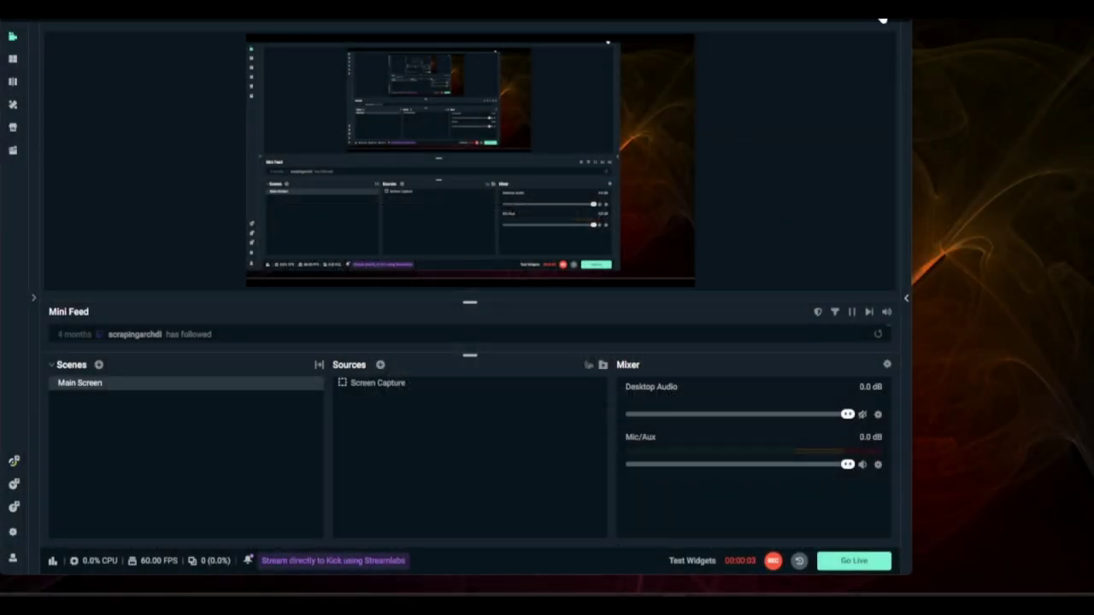
Switch to Streamlabs Desktop, maximize it, and set the Mic/Aux device to Microphone (Yeti Stereo Microphone) in the advanced audio settings.
{"action": "left_click", "coordinate": [883, 19]}
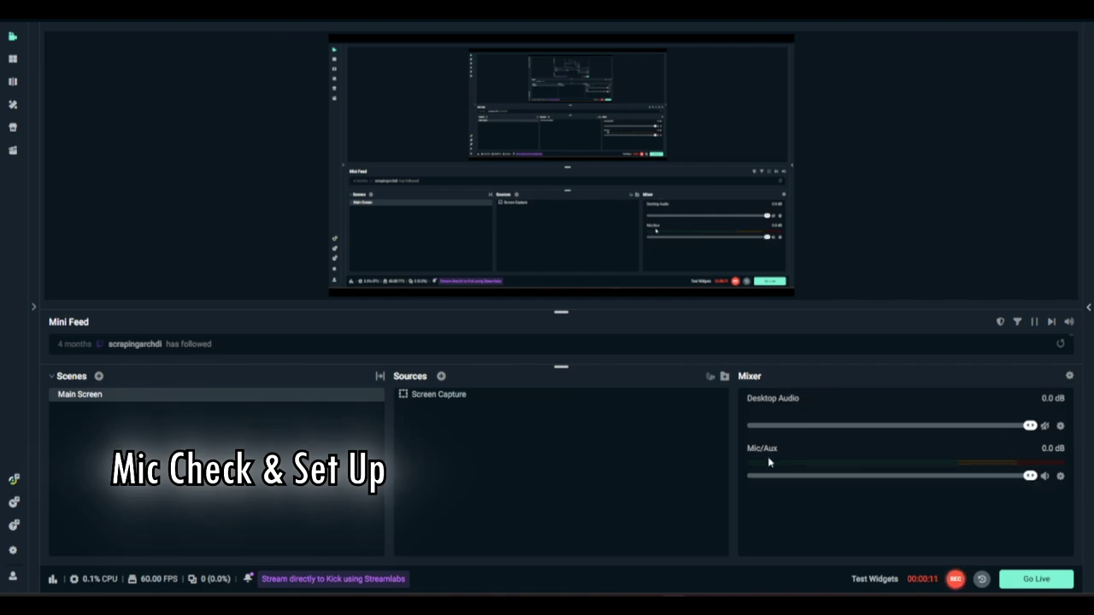
{"action": "left_click", "coordinate": [1069, 378]}
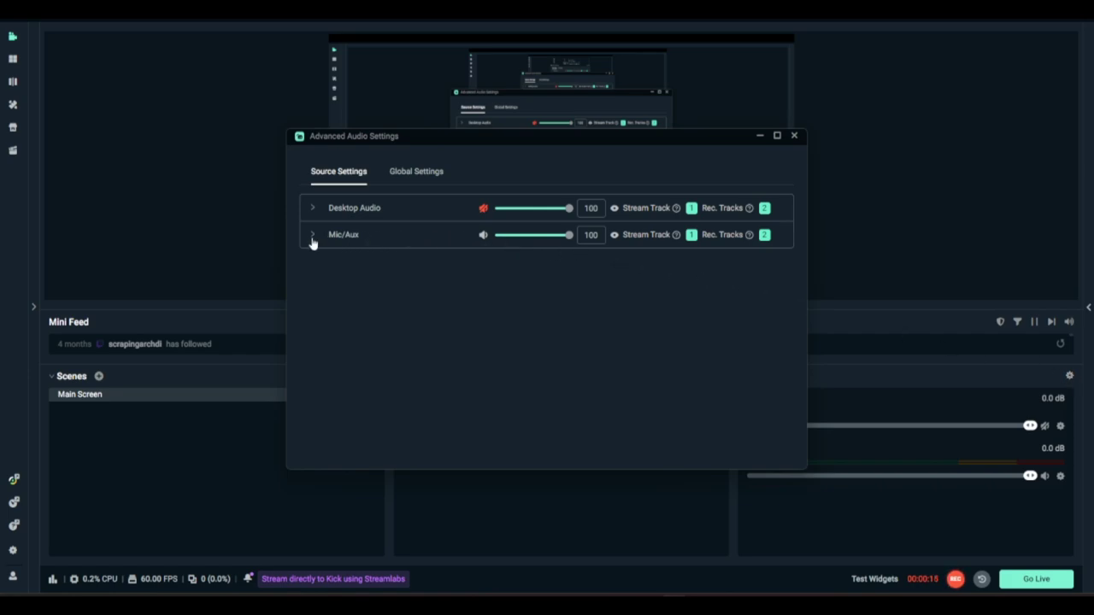
{"action": "left_click", "coordinate": [313, 239]}
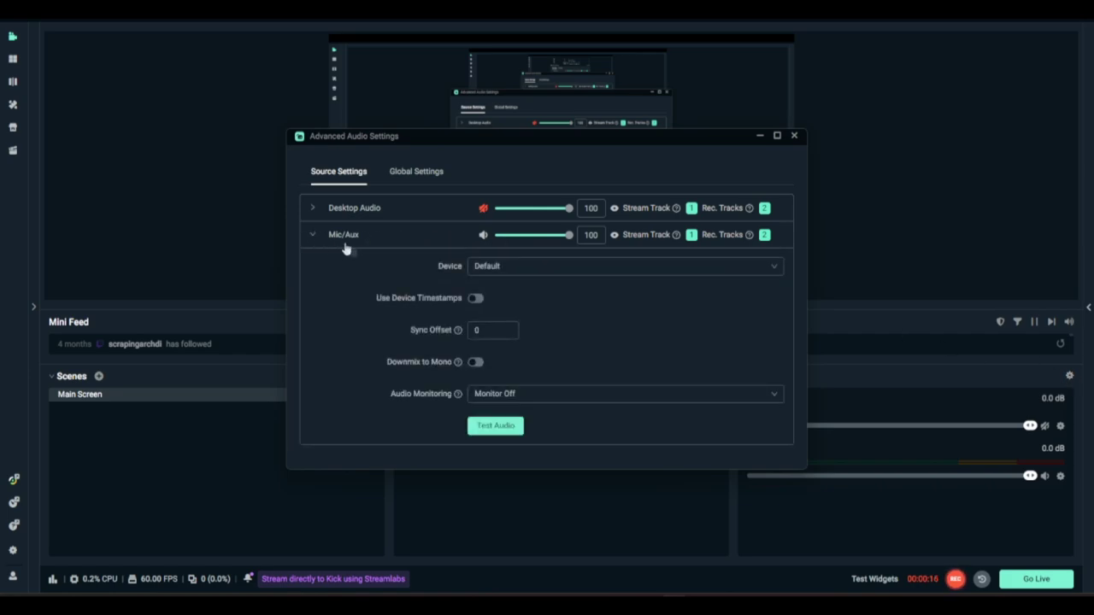
{"action": "left_click", "coordinate": [485, 269]}
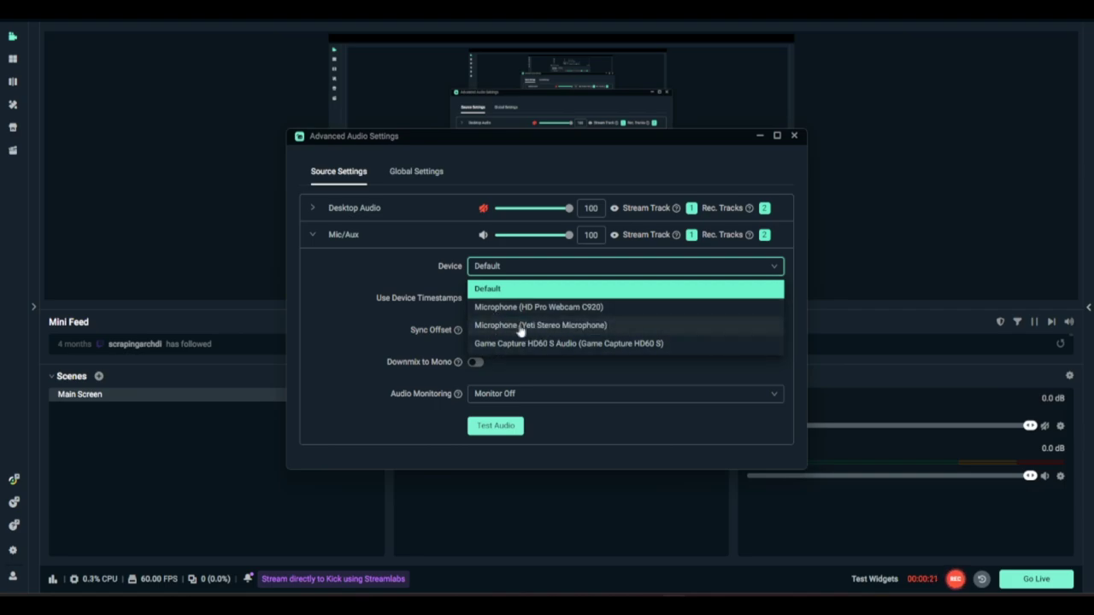
{"action": "left_click", "coordinate": [564, 327]}
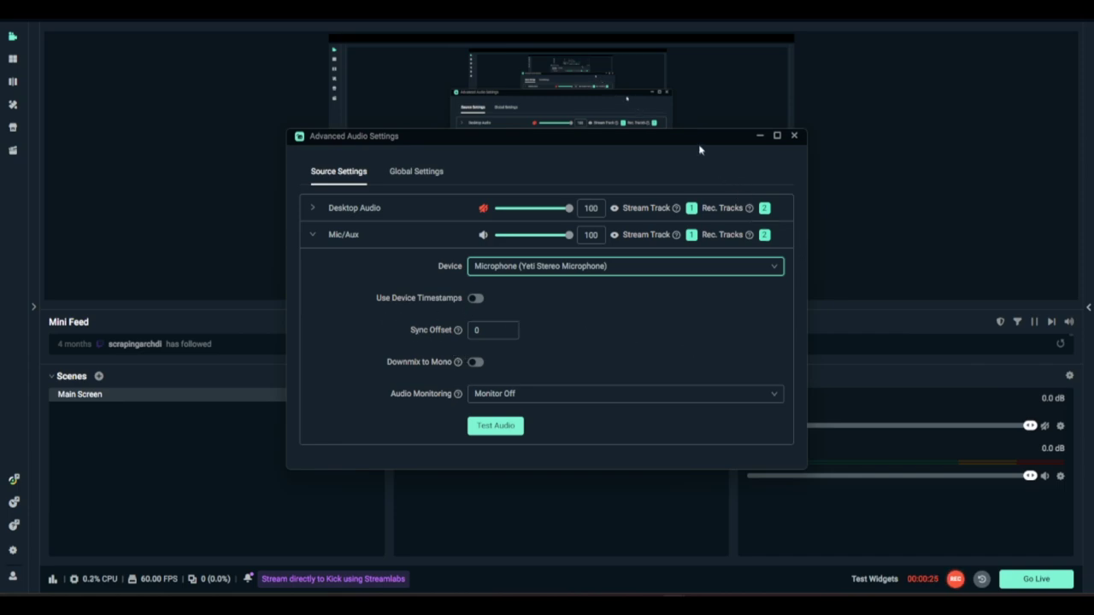
{"action": "left_click_drag", "start_coordinate": [696, 142], "coordinate": [564, 155]}
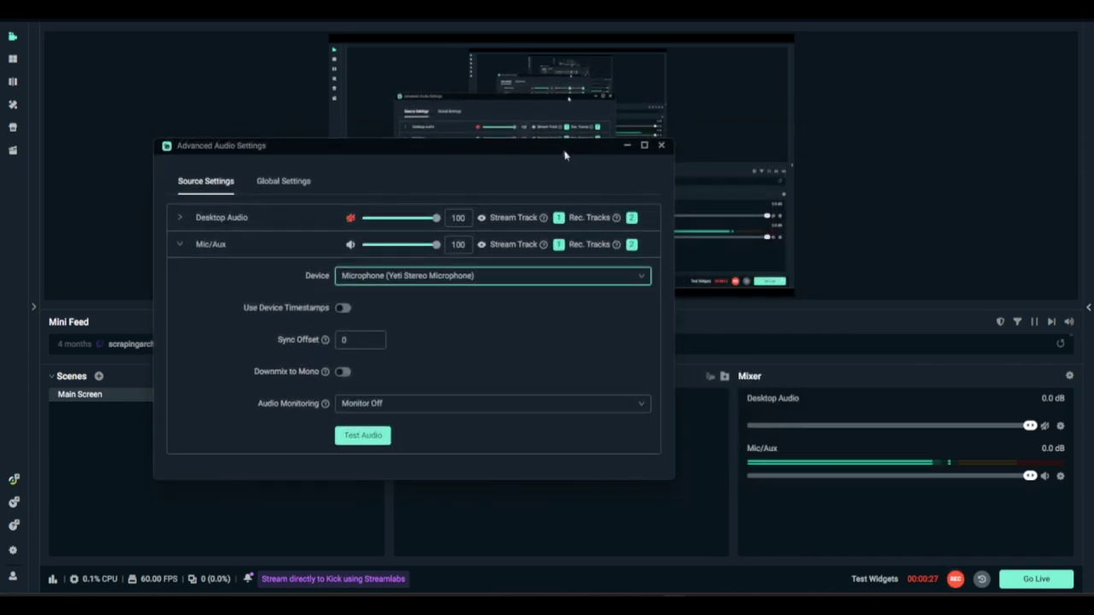
{"action": "left_click", "coordinate": [661, 147]}
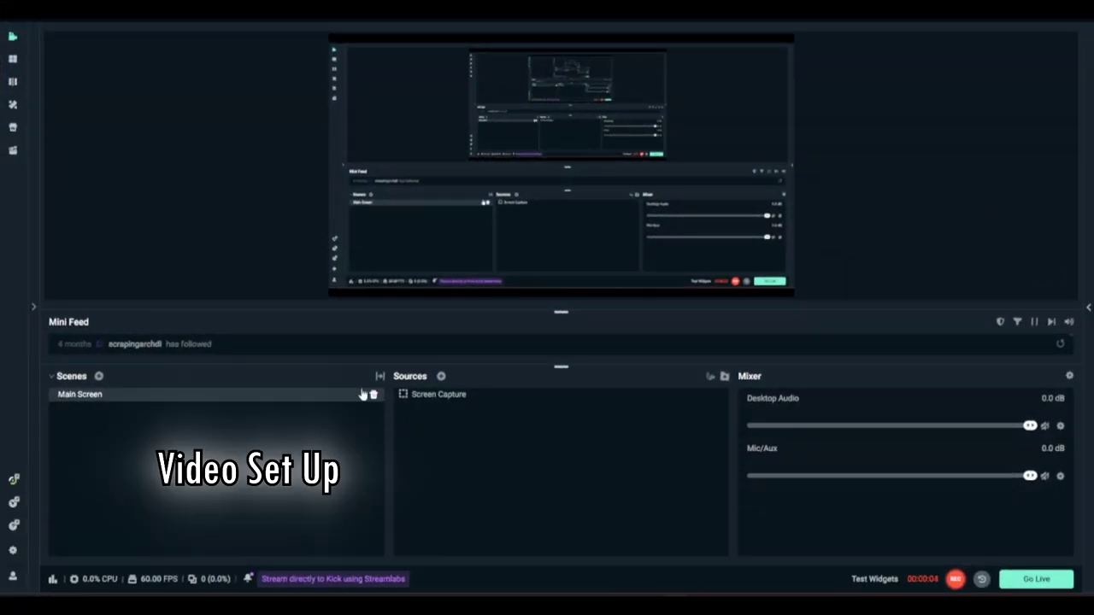
Add a Video Capture Device source named "console" that uses the Game Capture HD60 S device.
{"action": "left_click", "coordinate": [442, 376]}
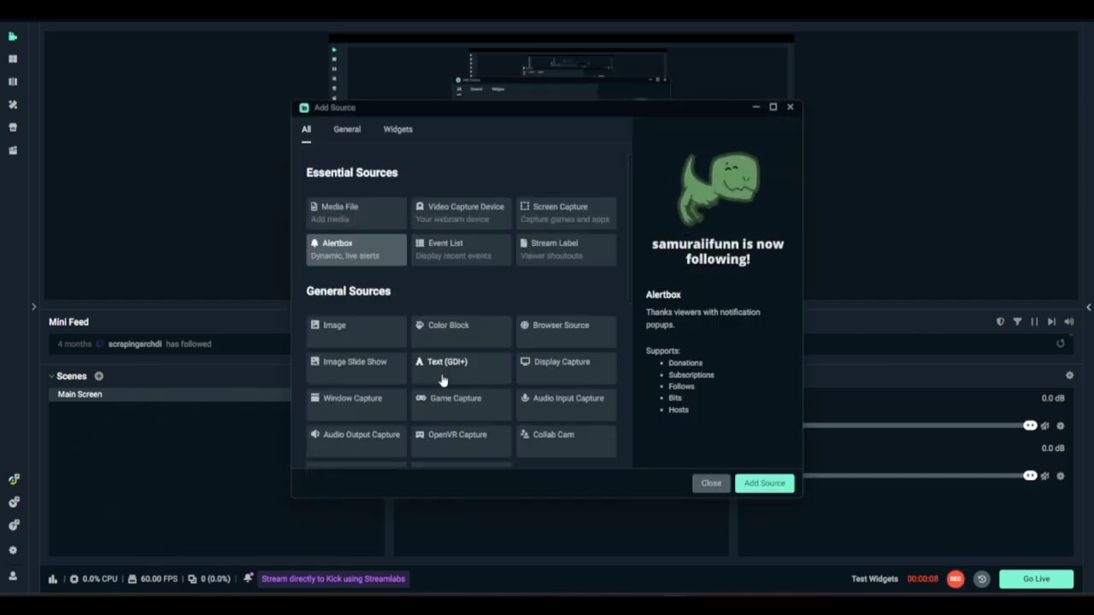
{"action": "left_click", "coordinate": [462, 220]}
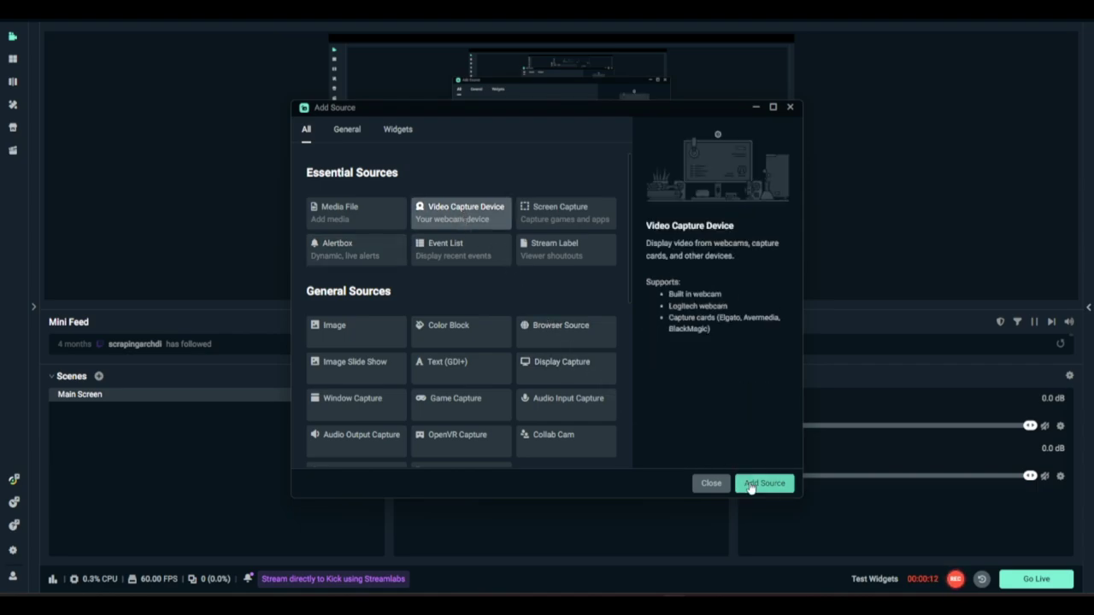
{"action": "left_click", "coordinate": [750, 483]}
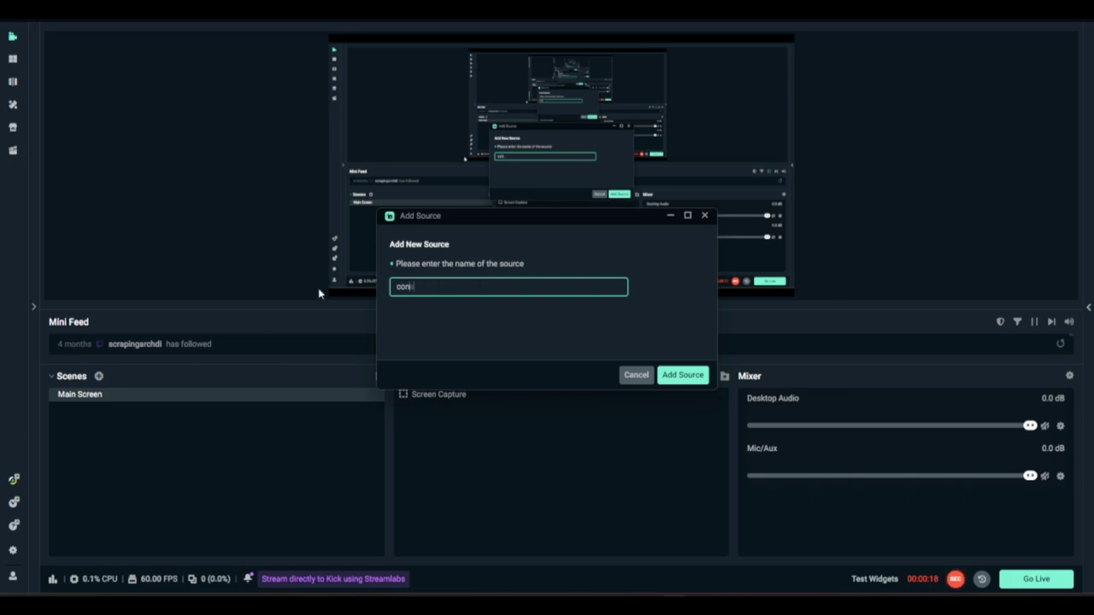
{"action": "left_click", "coordinate": [681, 375]}
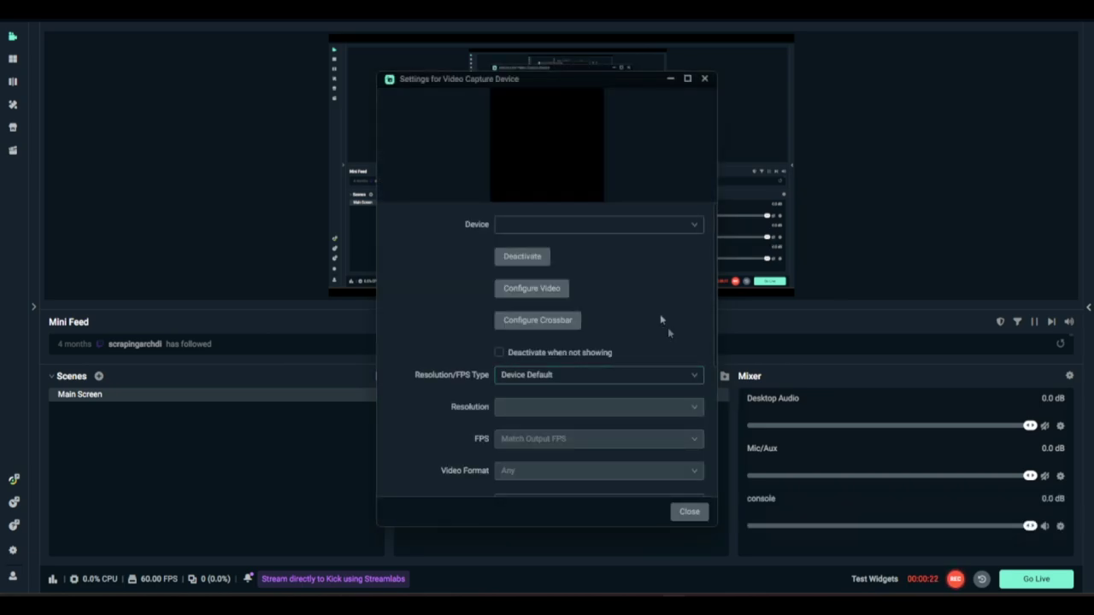
{"action": "left_click", "coordinate": [564, 222]}
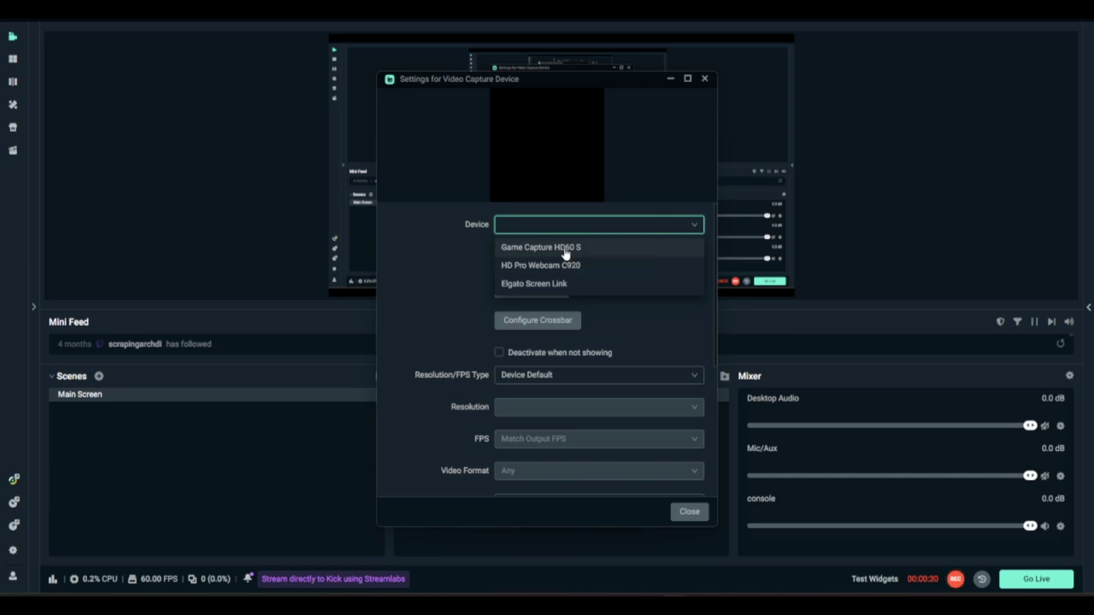
{"action": "left_click", "coordinate": [564, 248]}
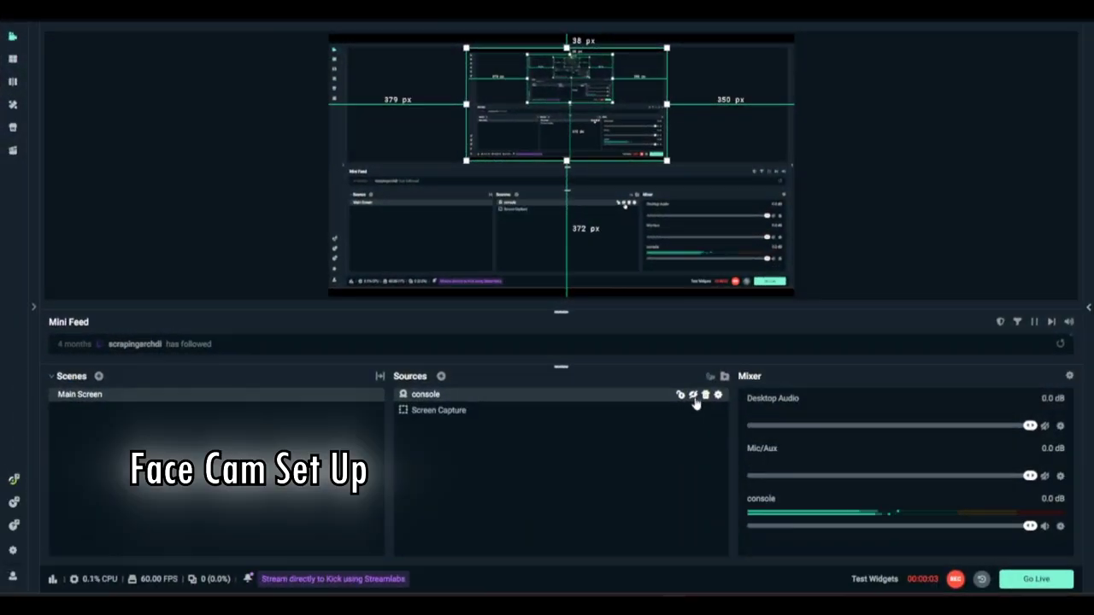
Add a new Video Capture Device source named "face cam" that uses the HD Pro Webcam C920 device.
{"action": "left_click", "coordinate": [441, 376]}
{"action": "left_click", "coordinate": [466, 220]}
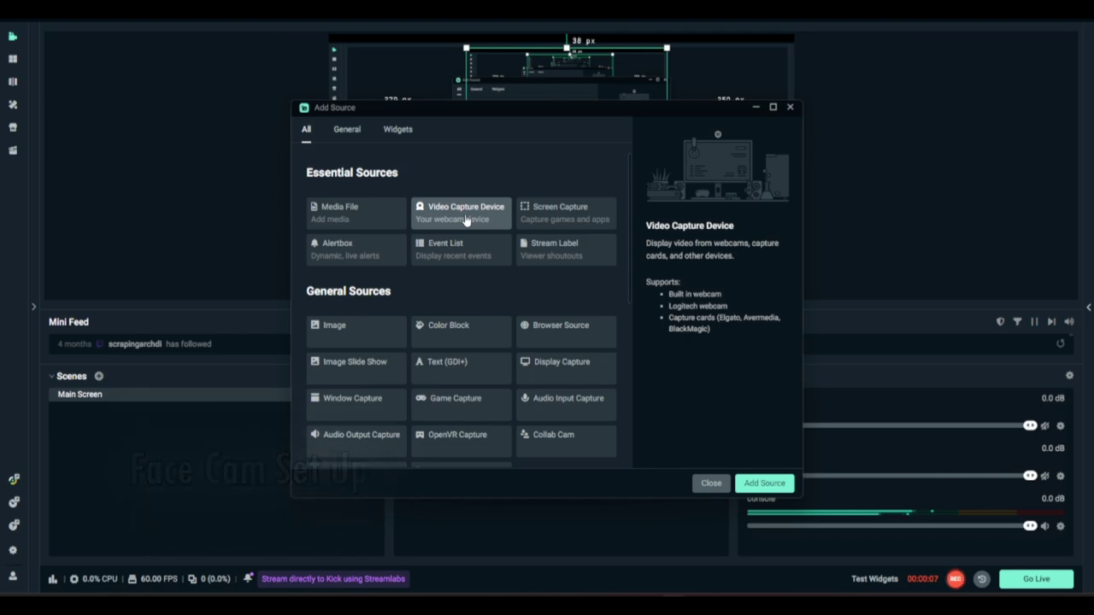
{"action": "left_click", "coordinate": [763, 484]}
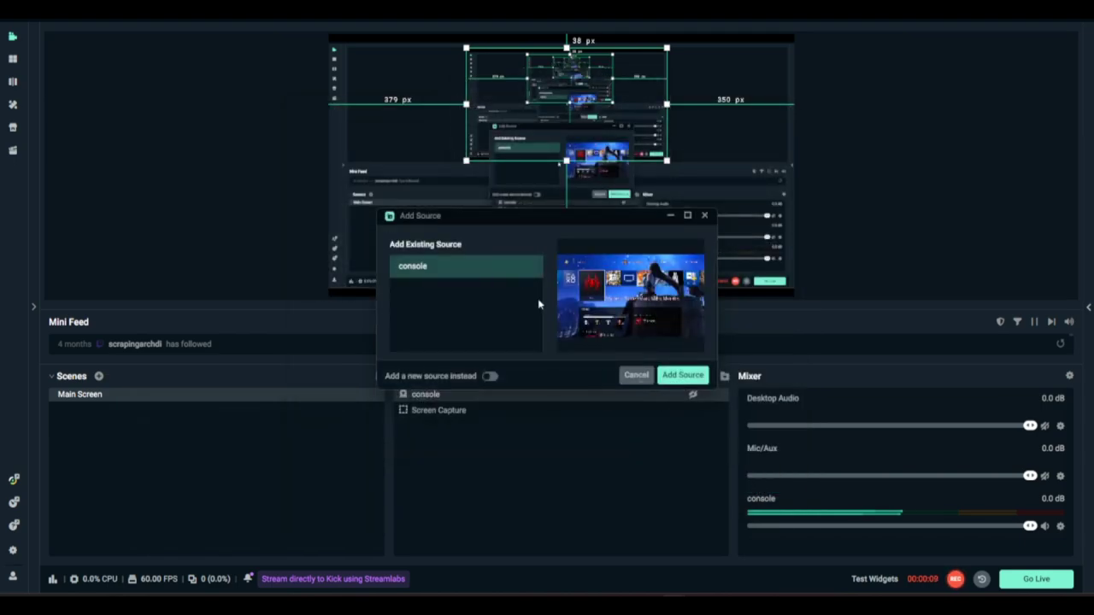
{"action": "left_click", "coordinate": [489, 377]}
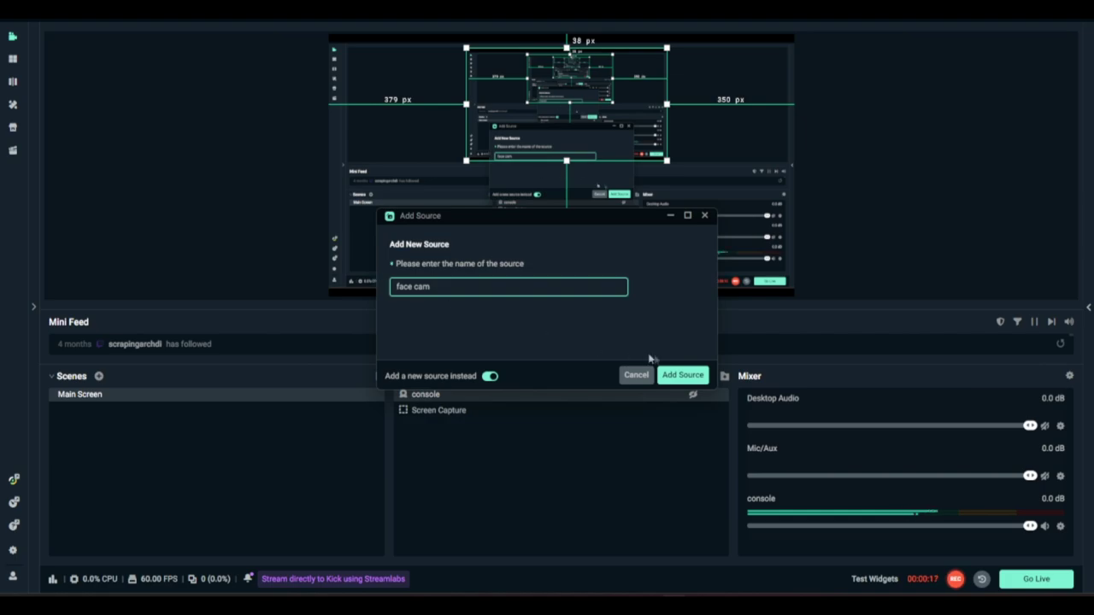
{"action": "left_click", "coordinate": [699, 385]}
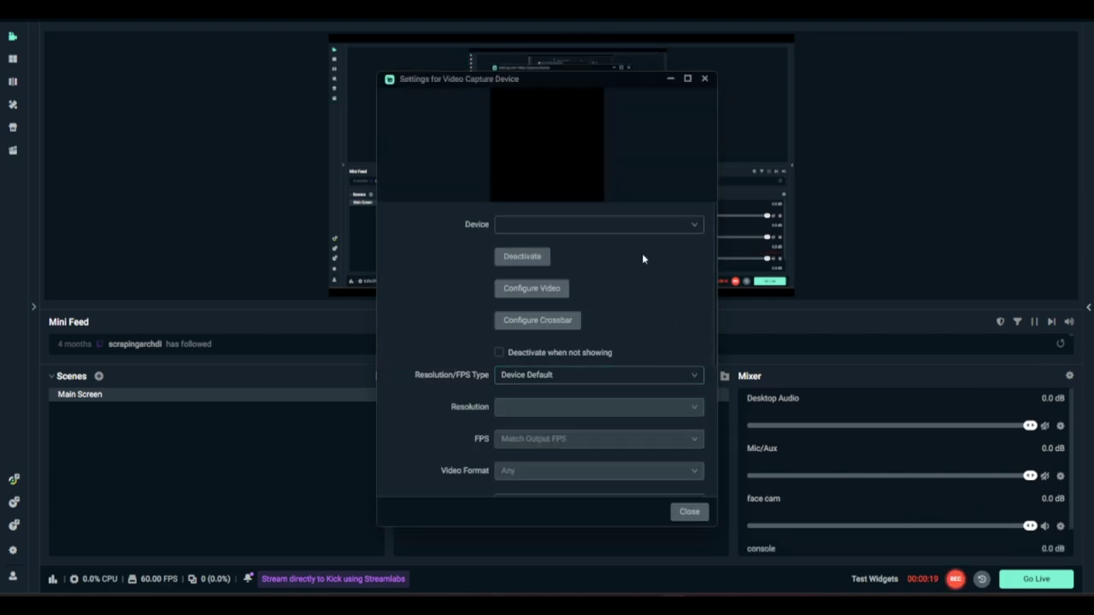
{"action": "left_click", "coordinate": [569, 227]}
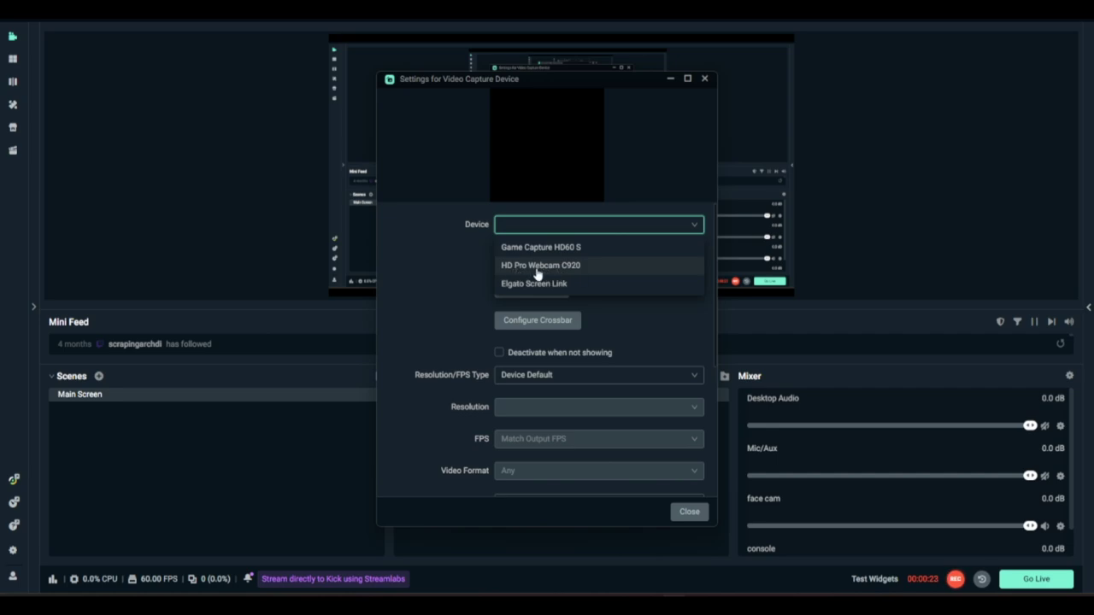
{"action": "left_click", "coordinate": [538, 266]}
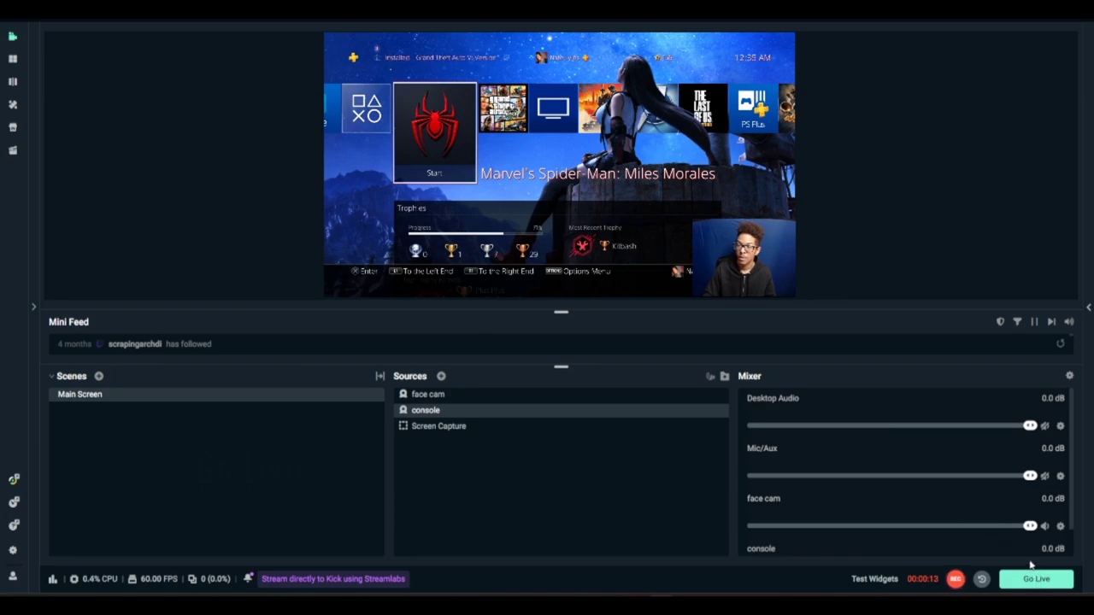
Open the go-live setup for Twitch and confirm going live with the existing title and category.
{"action": "left_click", "coordinate": [1031, 581]}
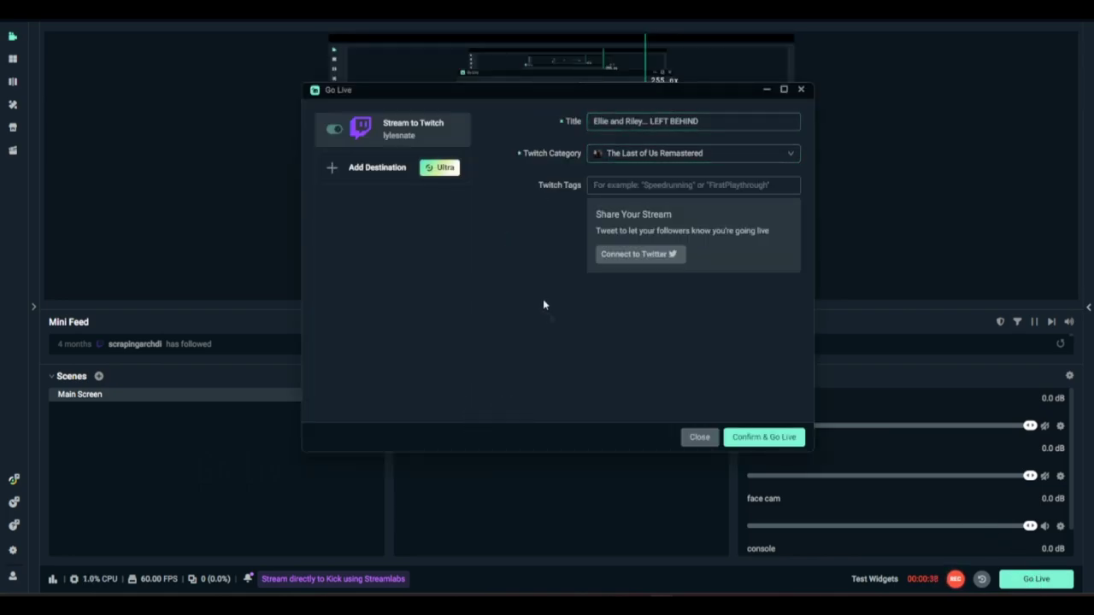
{"action": "key", "text": "Tab"}
{"action": "key", "text": "Tab"}
{"action": "left_click", "coordinate": [774, 438]}
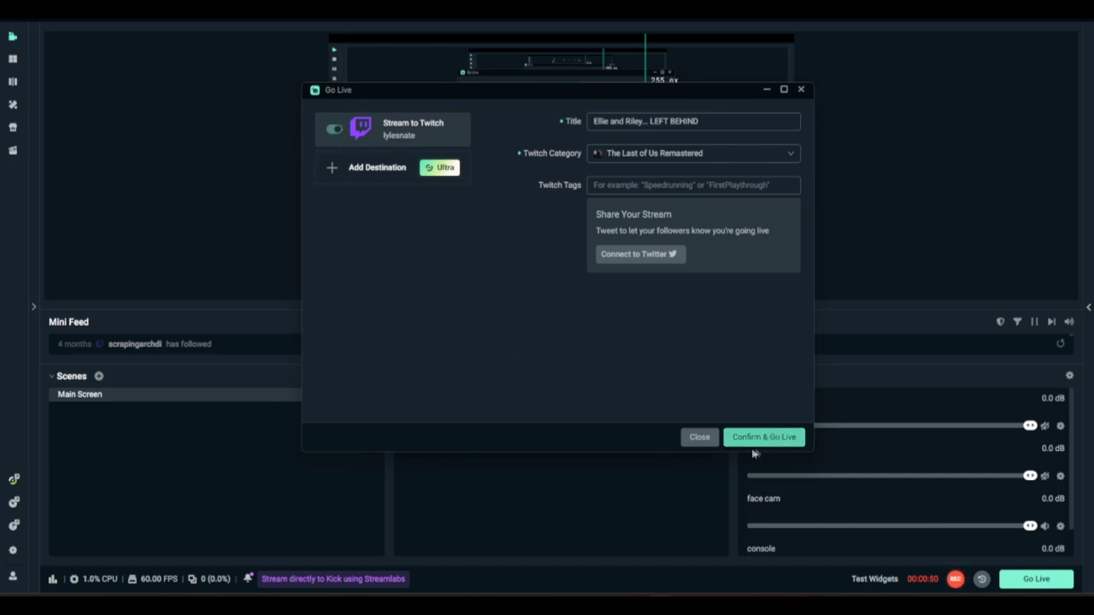